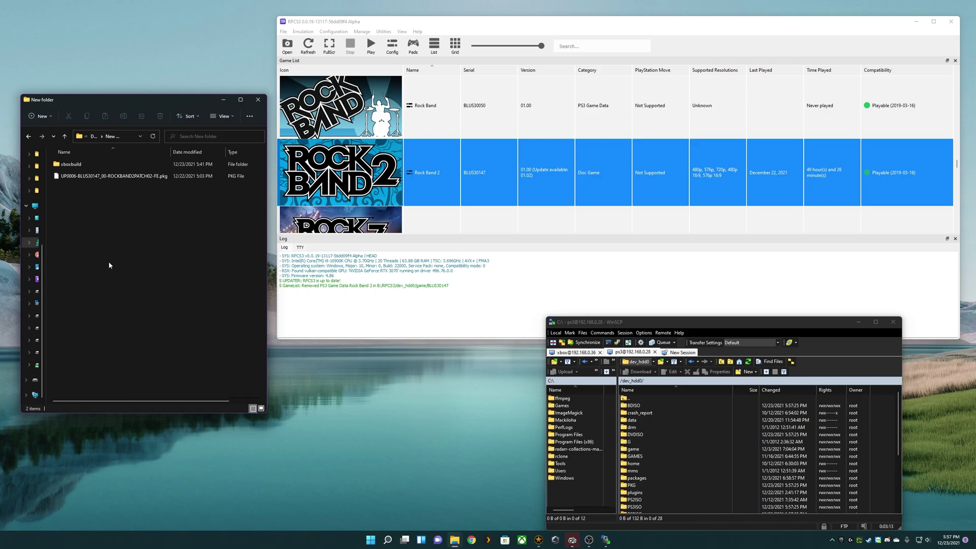
Examine the patch package and the files inside the xboxbuild folder, and return to the parent folder
{"action": "left_click_drag", "start_coordinate": [84, 196], "coordinate": [89, 162]}
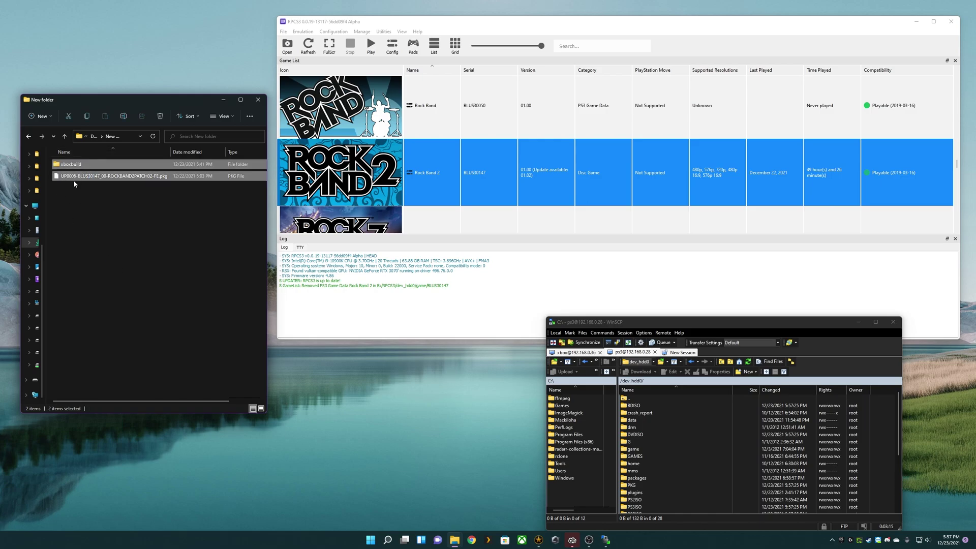
{"action": "left_click_drag", "start_coordinate": [97, 193], "coordinate": [87, 178]}
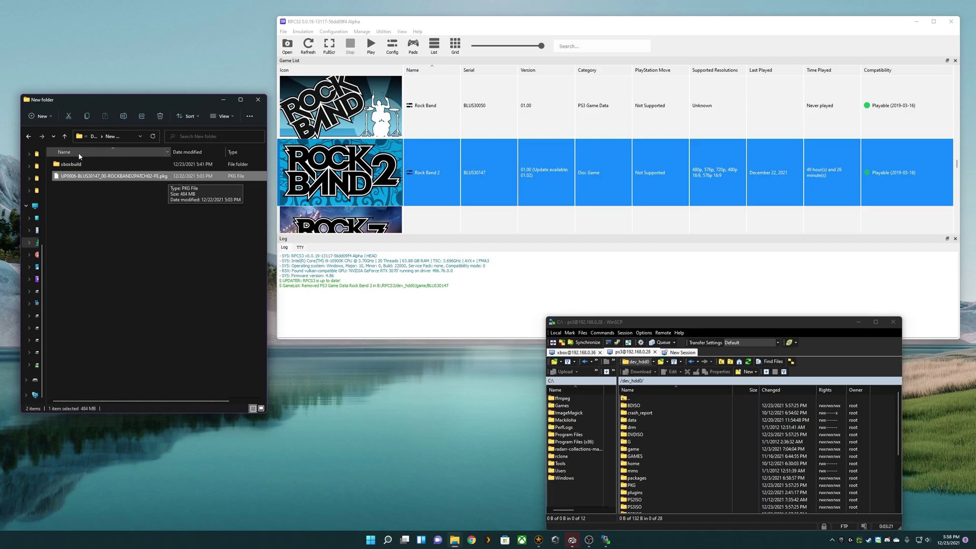
{"action": "left_click", "coordinate": [72, 166]}
{"action": "double_click", "coordinate": [71, 164]}
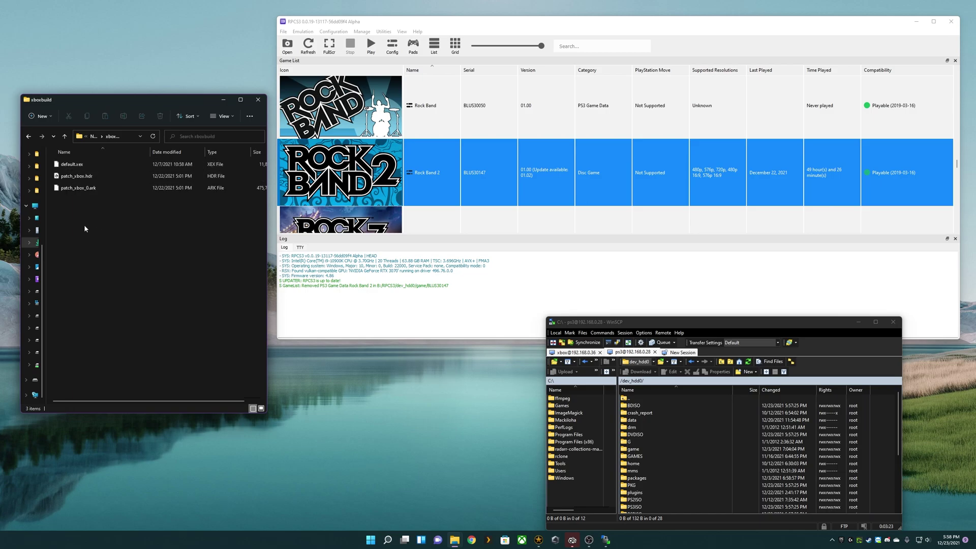
{"action": "left_click_drag", "start_coordinate": [86, 229], "coordinate": [81, 162]}
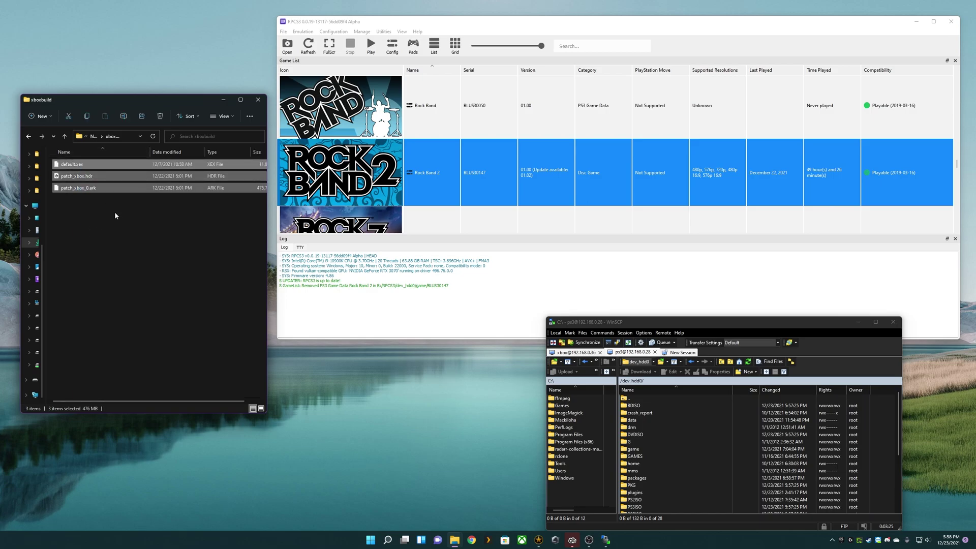
{"action": "left_click", "coordinate": [98, 137]}
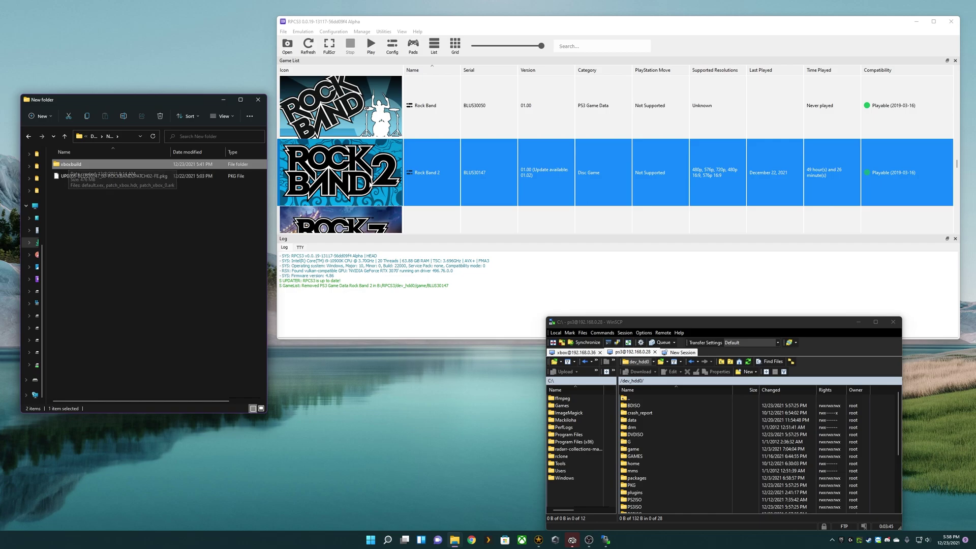
Switch to WinSCP and upload UP0006-BLUS30147_00-ROCKBAND2PATCH02-FE.pkg to /dev_hdd0/packages/ on the PS3
{"action": "left_click", "coordinate": [235, 177]}
{"action": "left_click", "coordinate": [605, 540]}
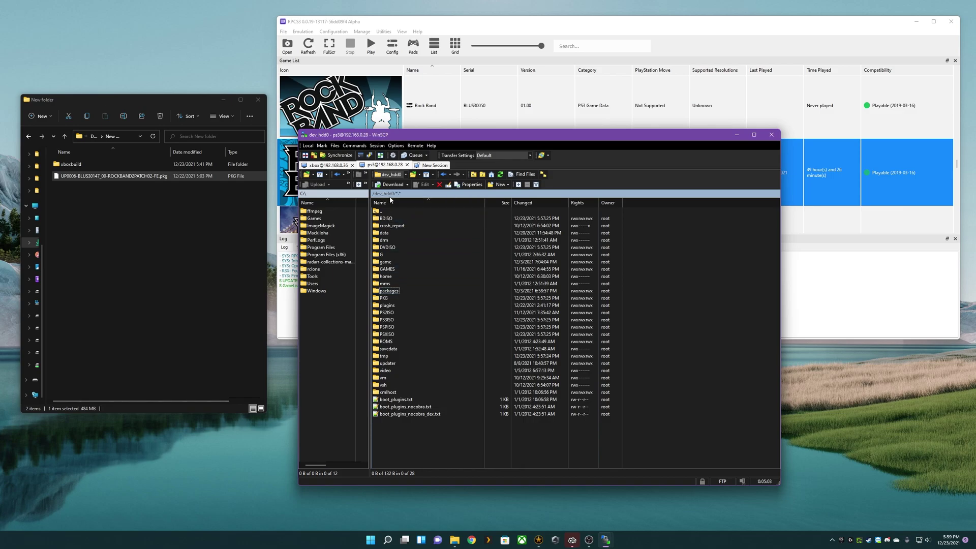
{"action": "double_click", "coordinate": [392, 291]}
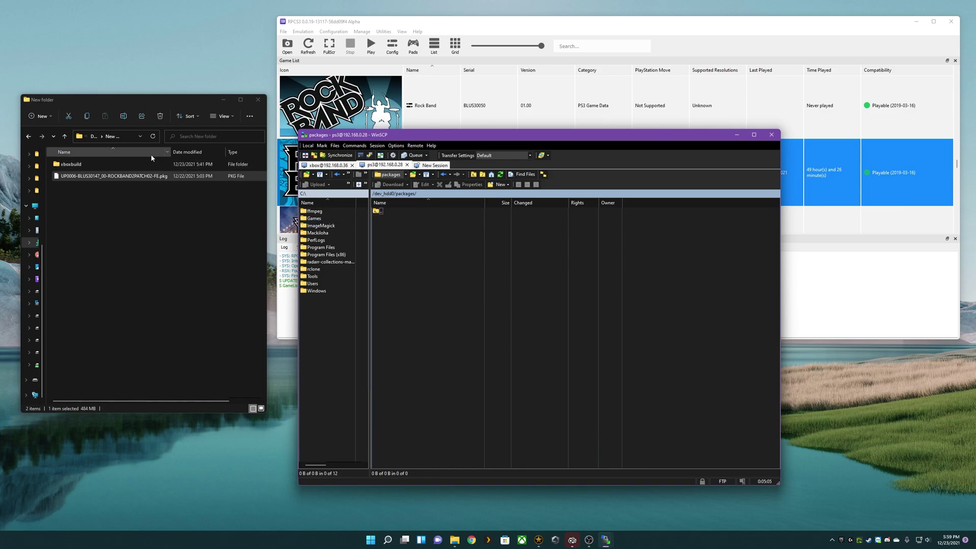
{"action": "left_click_drag", "start_coordinate": [112, 176], "coordinate": [425, 255]}
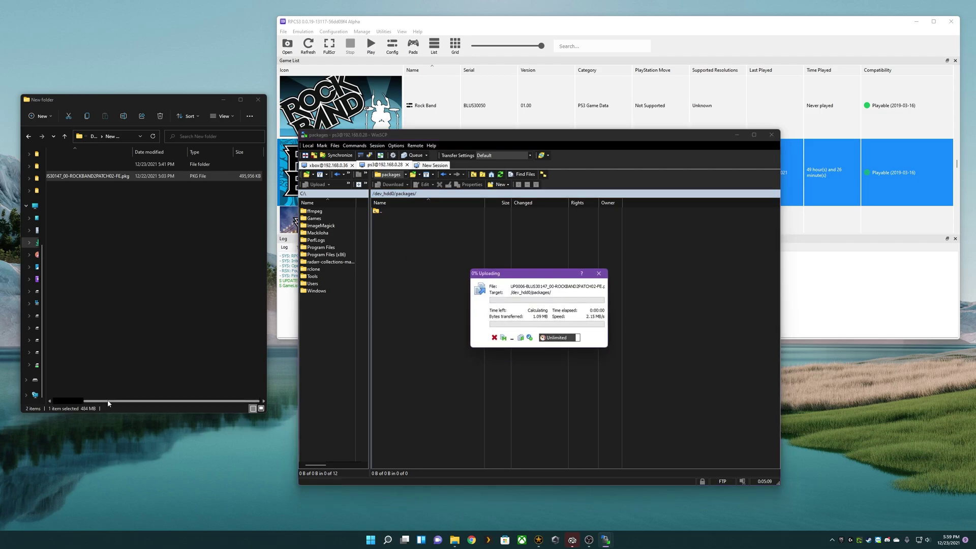
{"action": "left_click_drag", "start_coordinate": [138, 401], "coordinate": [80, 405]}
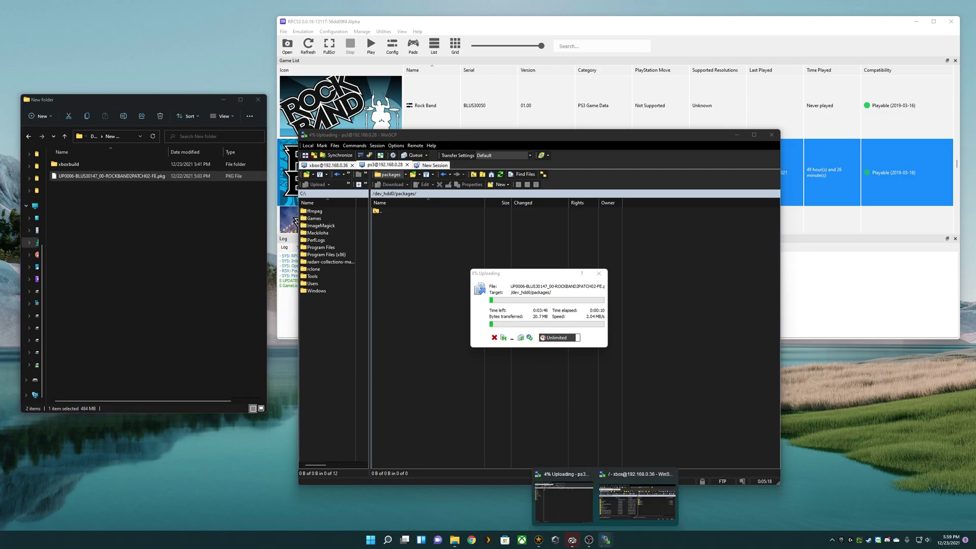
Bring up the Xbox FTP session and open the /Hdd1/Games/Rock Band 2/ folder
{"action": "left_click", "coordinate": [567, 496]}
{"action": "left_click_drag", "start_coordinate": [444, 207], "coordinate": [478, 190]}
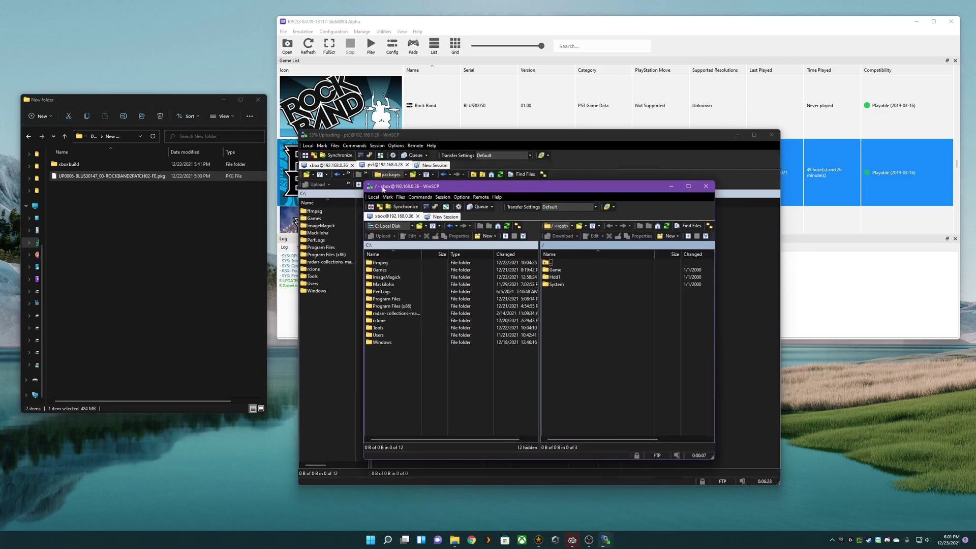
{"action": "double_click", "coordinate": [560, 278]}
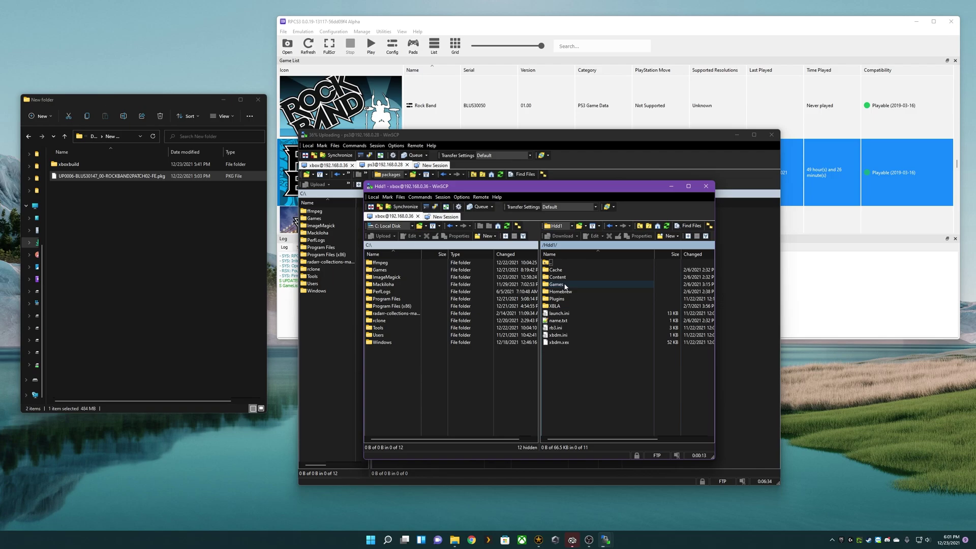
{"action": "double_click", "coordinate": [557, 285]}
{"action": "scroll", "coordinate": [584, 344], "scroll_direction": "down", "scroll_amount": 15}
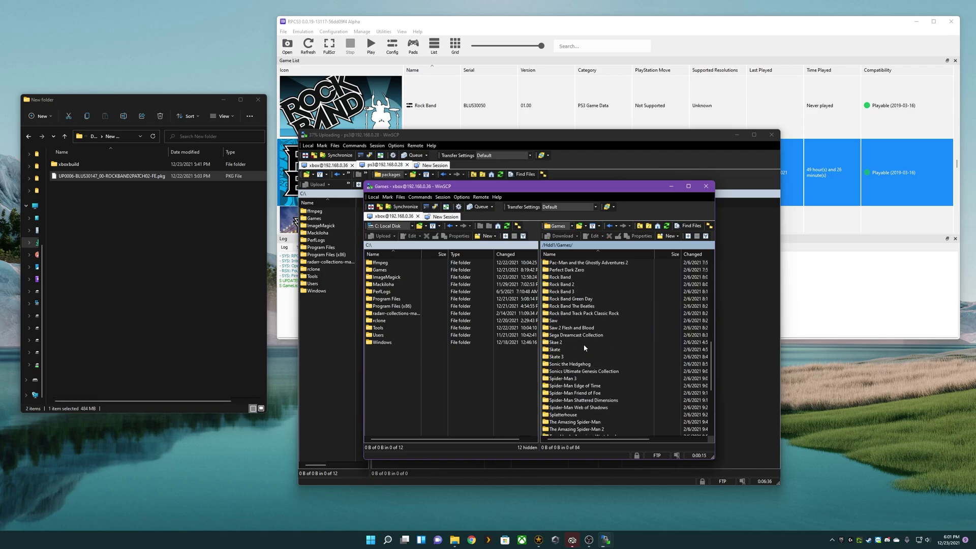
{"action": "scroll", "coordinate": [584, 343], "scroll_direction": "up", "scroll_amount": 1}
{"action": "left_click", "coordinate": [581, 307]}
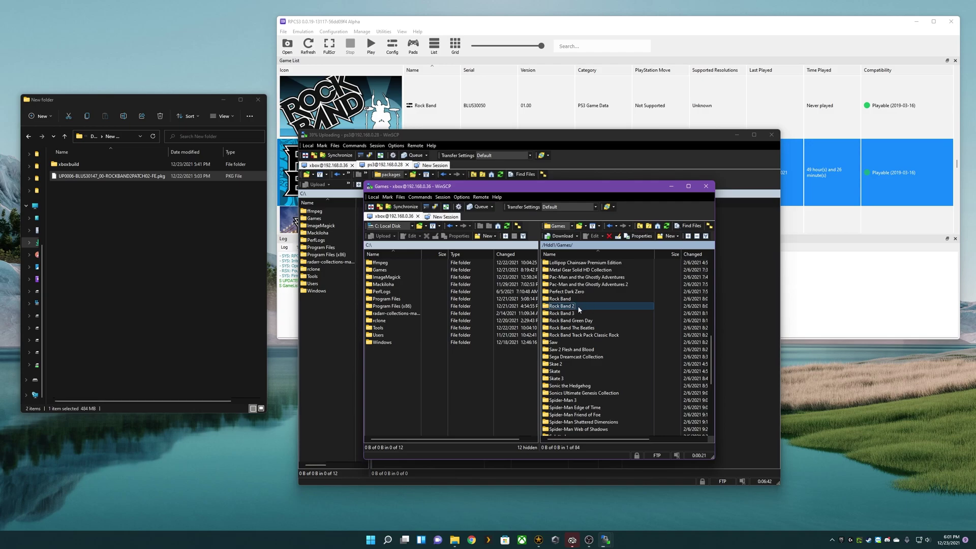
{"action": "double_click", "coordinate": [579, 308]}
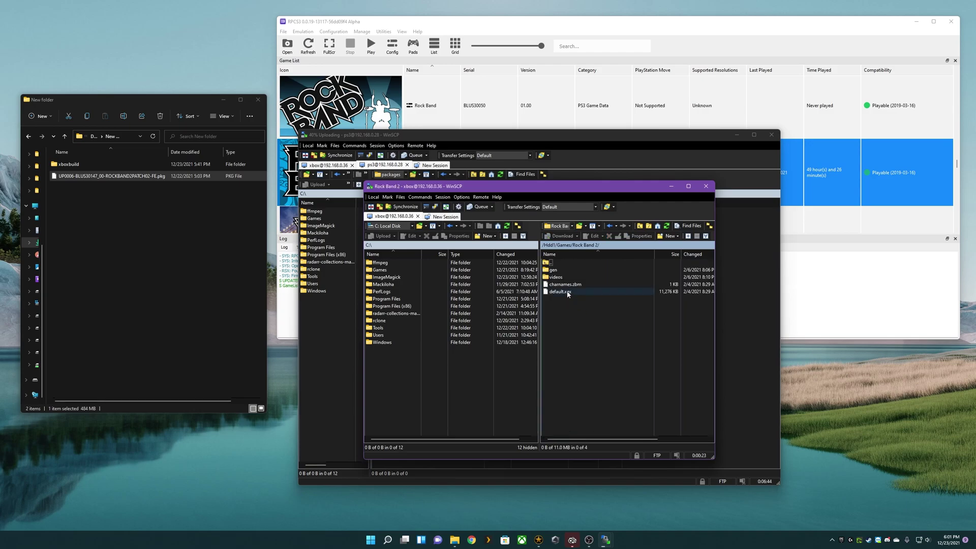
Rename default.xex in the Xbox's Rock Band 2 folder as default_retail.xex
{"action": "left_click", "coordinate": [568, 293]}
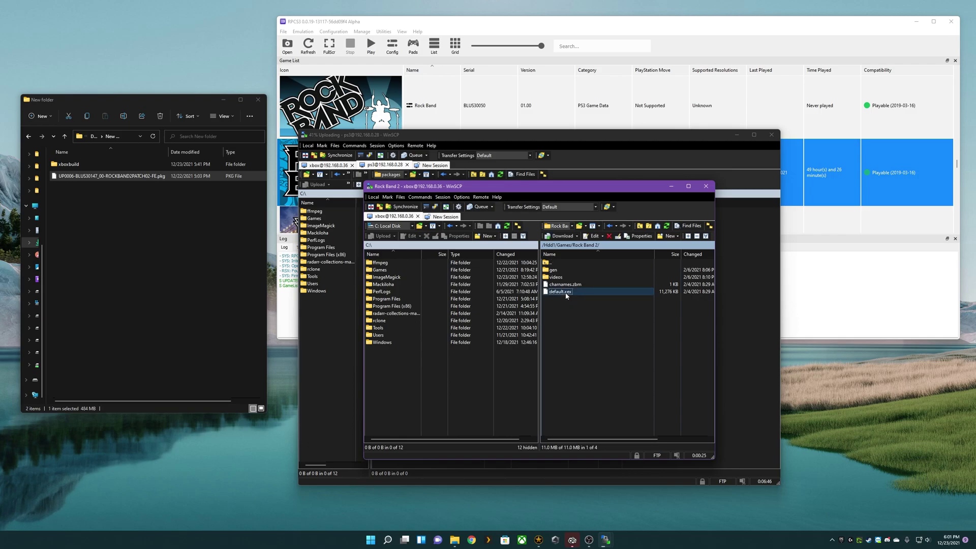
{"action": "left_click", "coordinate": [567, 294]}
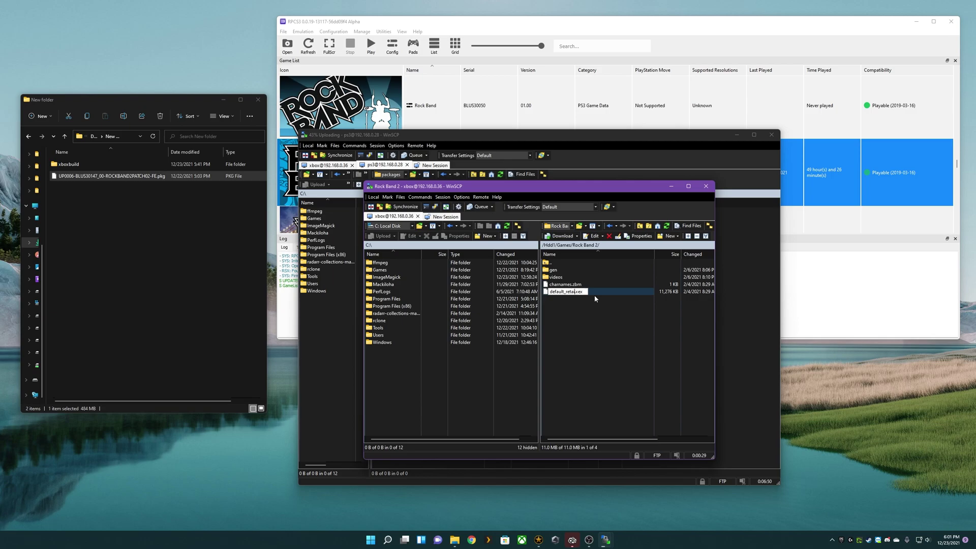
{"action": "left_click", "coordinate": [565, 309]}
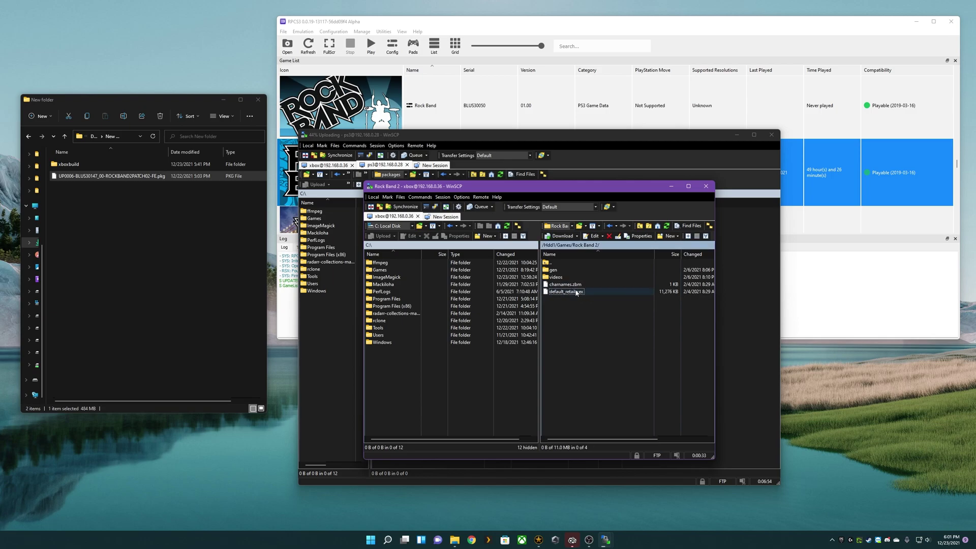
Upload default.xex from the local xboxbuild folder to the Xbox's Rock Band 2 folder
{"action": "left_click", "coordinate": [73, 166]}
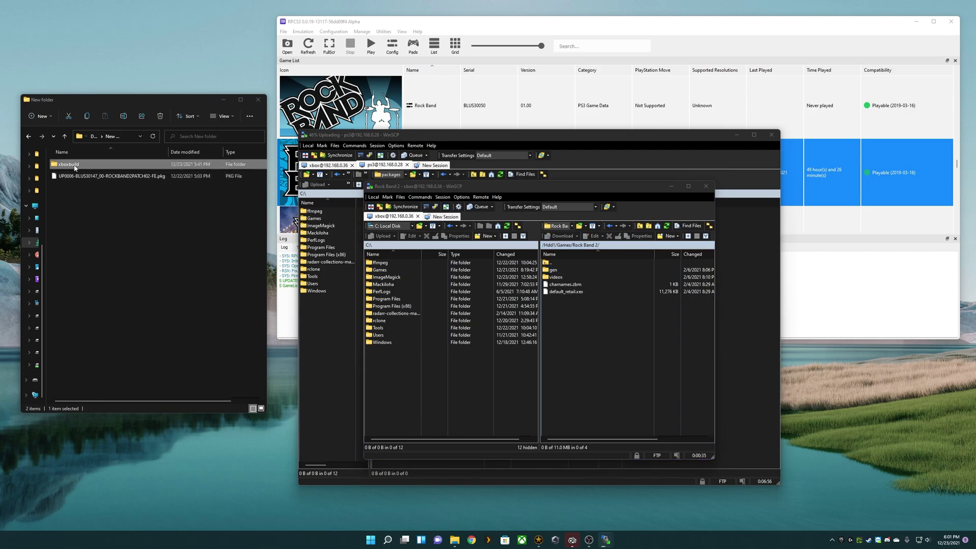
{"action": "double_click", "coordinate": [74, 166]}
{"action": "left_click", "coordinate": [66, 166]}
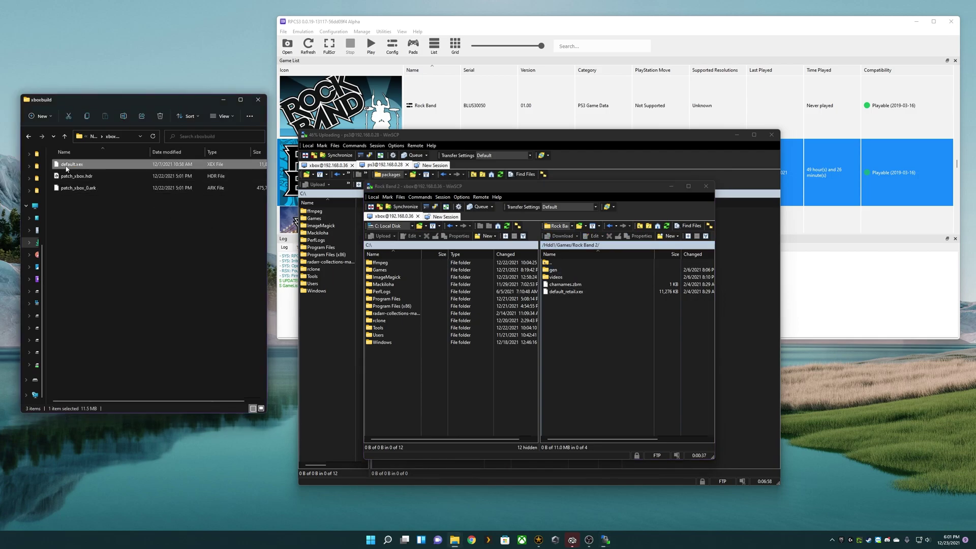
{"action": "left_click_drag", "start_coordinate": [66, 169], "coordinate": [601, 321]}
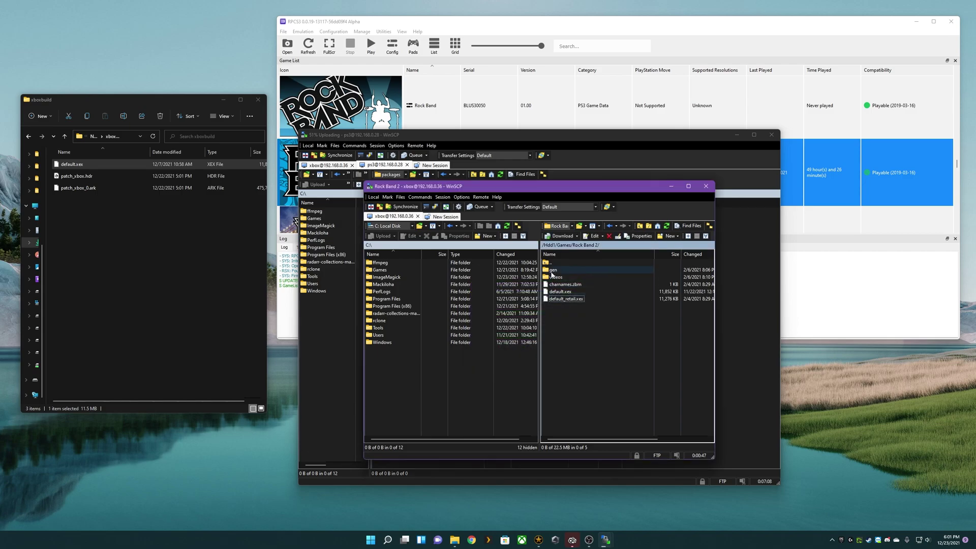
Upload patch_xbox.hdr and patch_xbox_0.ark from xboxbuild to the gen folder of Rock Band 2 on the Xbox
{"action": "double_click", "coordinate": [553, 270]}
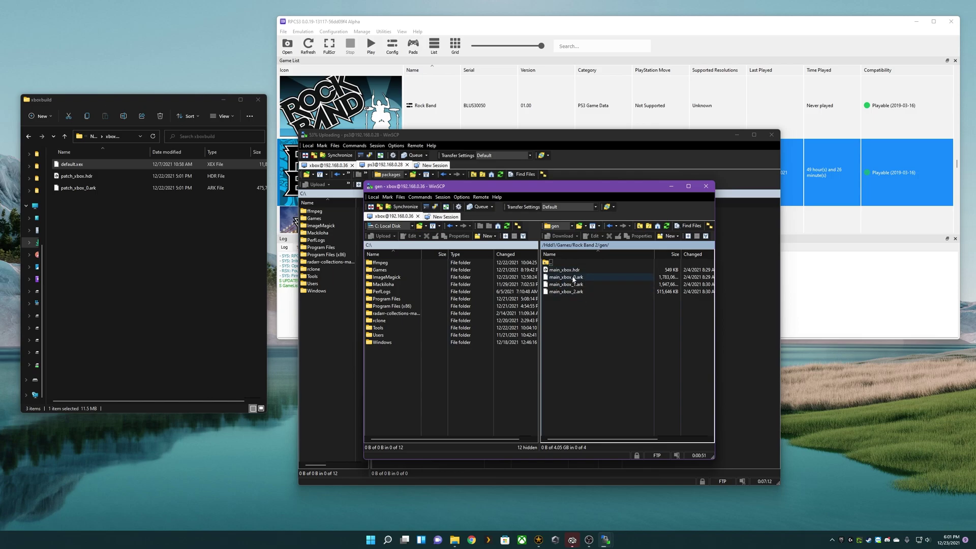
{"action": "left_click", "coordinate": [66, 181]}
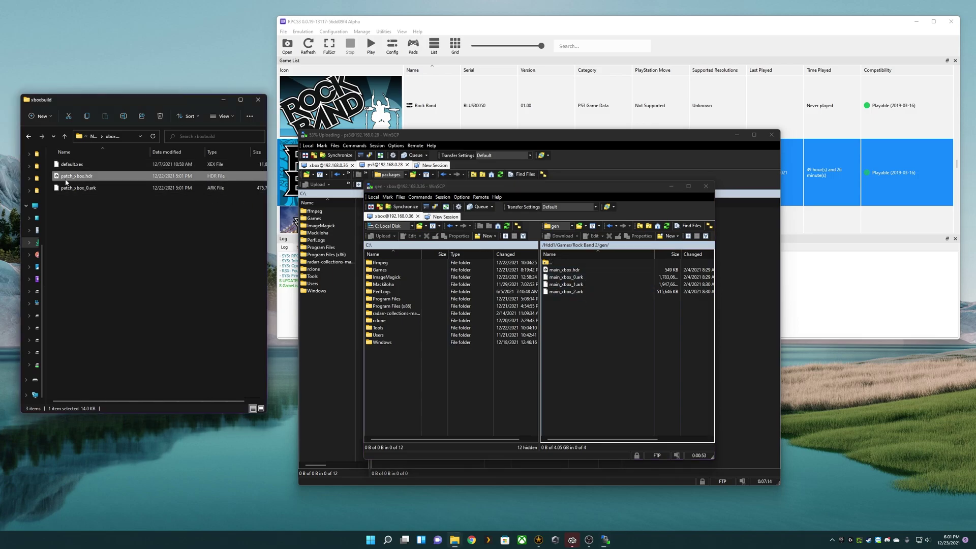
{"action": "left_click_drag", "start_coordinate": [122, 209], "coordinate": [568, 317]}
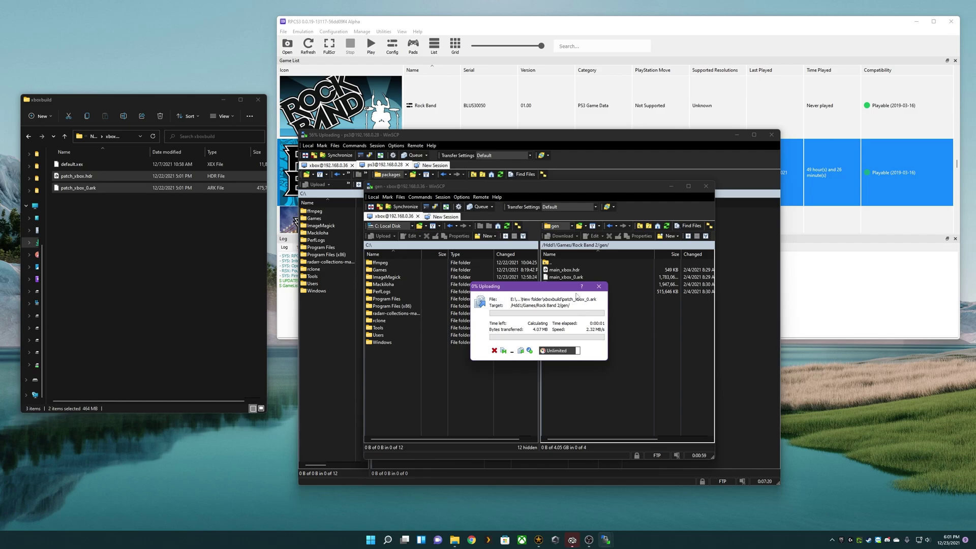
Check the progress of the PS3 and Xbox uploads
{"action": "left_click", "coordinate": [446, 133]}
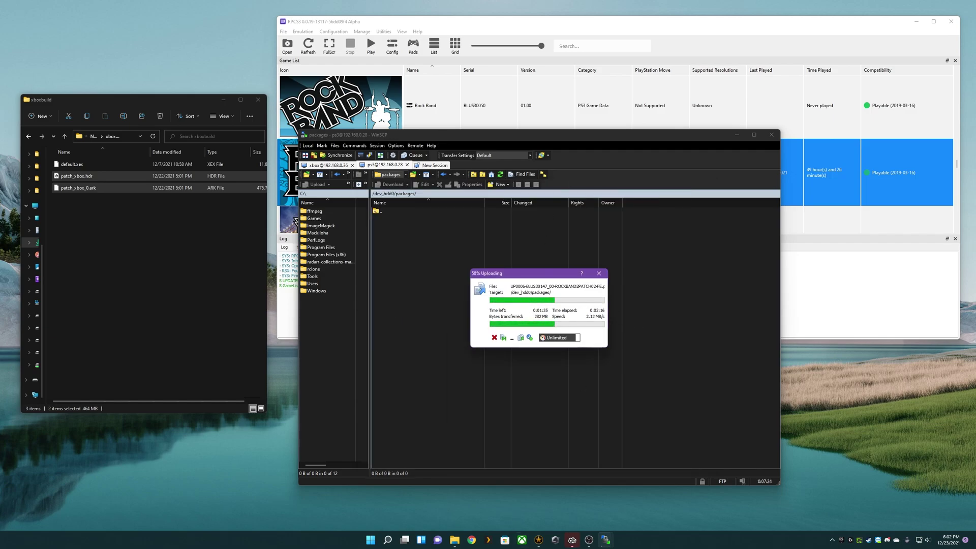
{"action": "mouse_move", "coordinate": [608, 545]}
{"action": "left_click", "coordinate": [635, 502]}
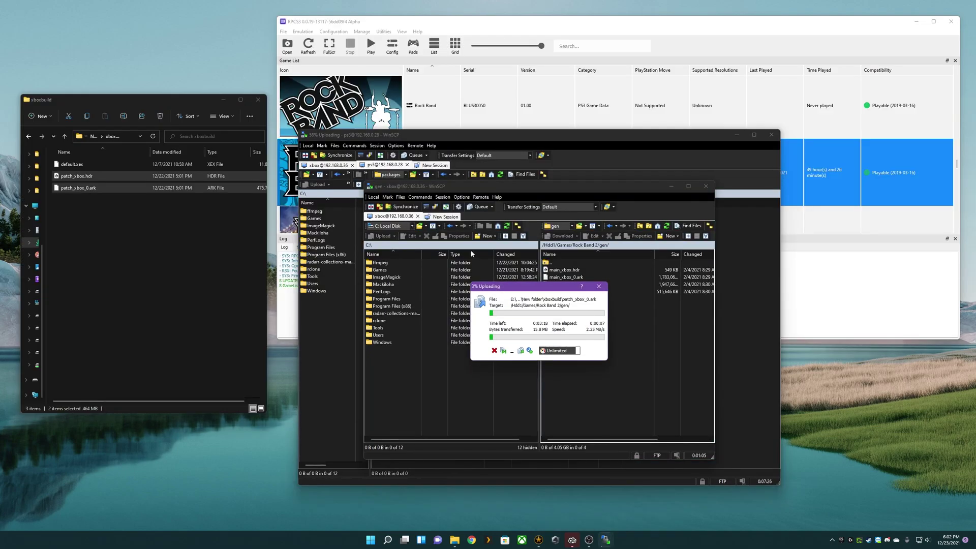
Switch to RPCS3, enlarge its window and install the UP0006-BLUS30147_00-ROCKBAND2PATCH02-FE.pkg package
{"action": "left_click", "coordinate": [320, 25]}
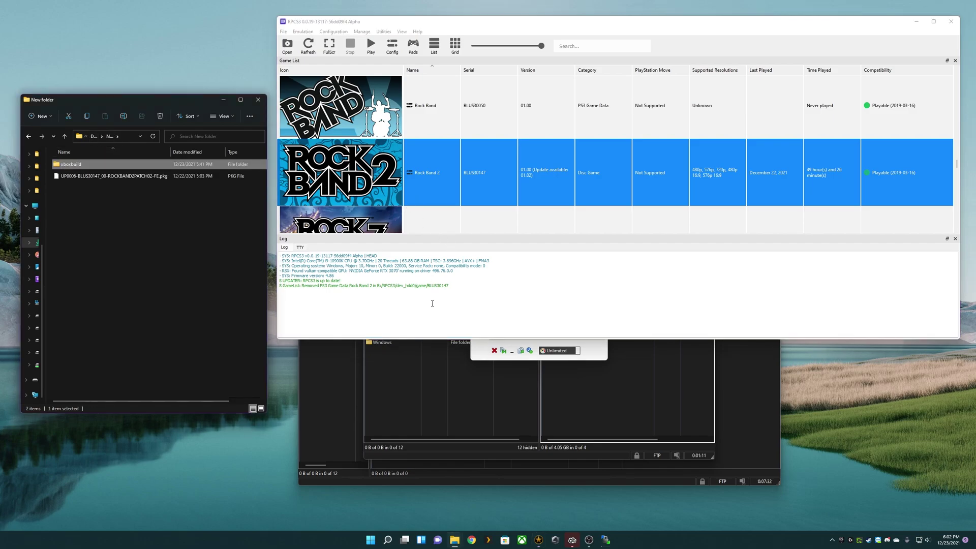
{"action": "double_click", "coordinate": [424, 339]}
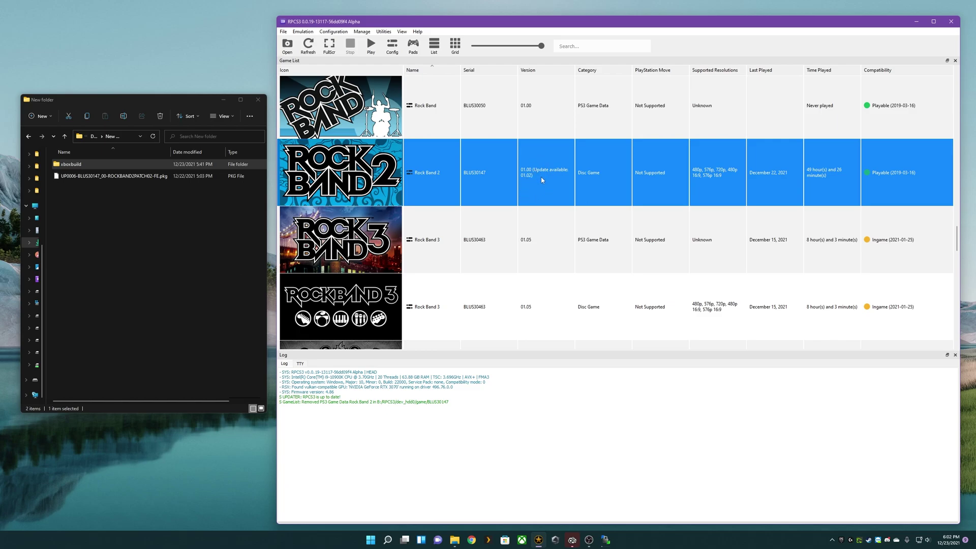
{"action": "left_click", "coordinate": [135, 178]}
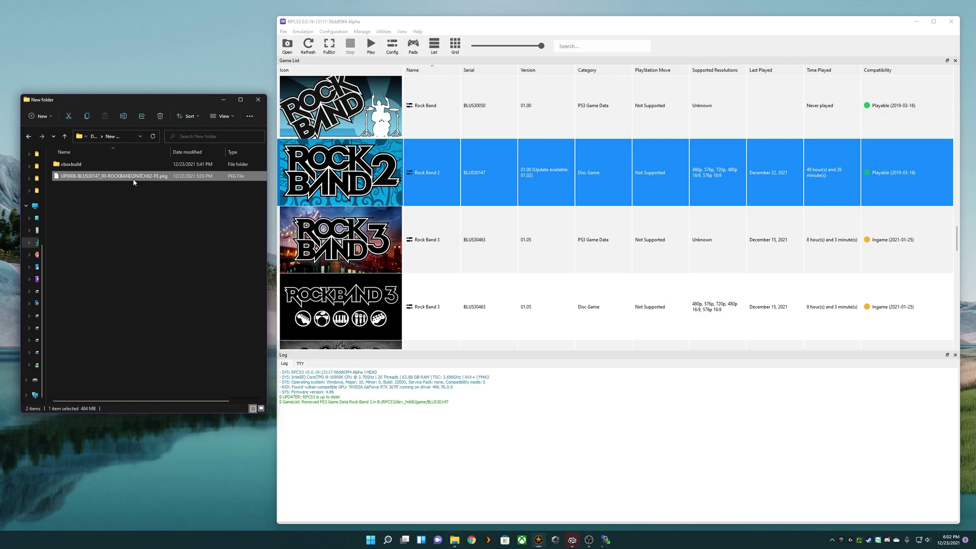
{"action": "left_click_drag", "start_coordinate": [146, 181], "coordinate": [566, 183]}
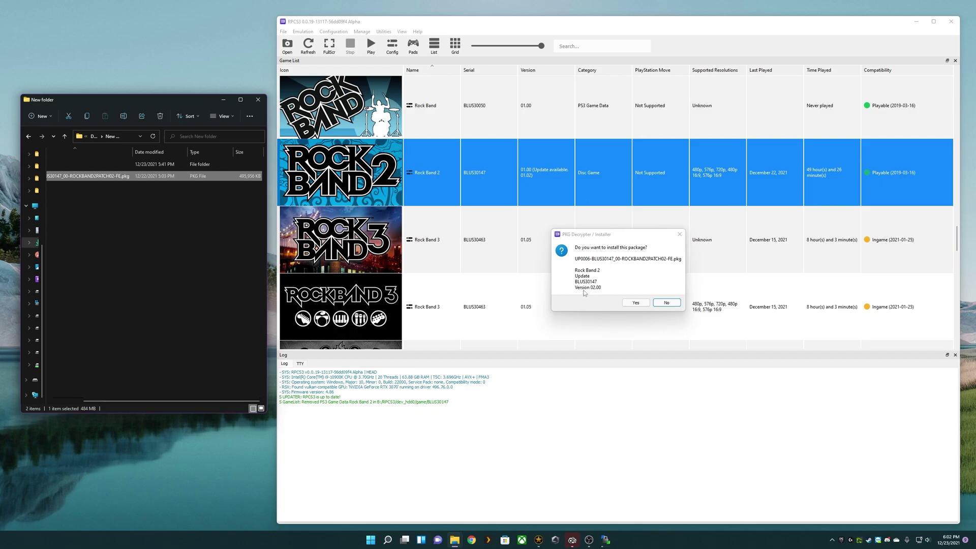
{"action": "left_click", "coordinate": [635, 302]}
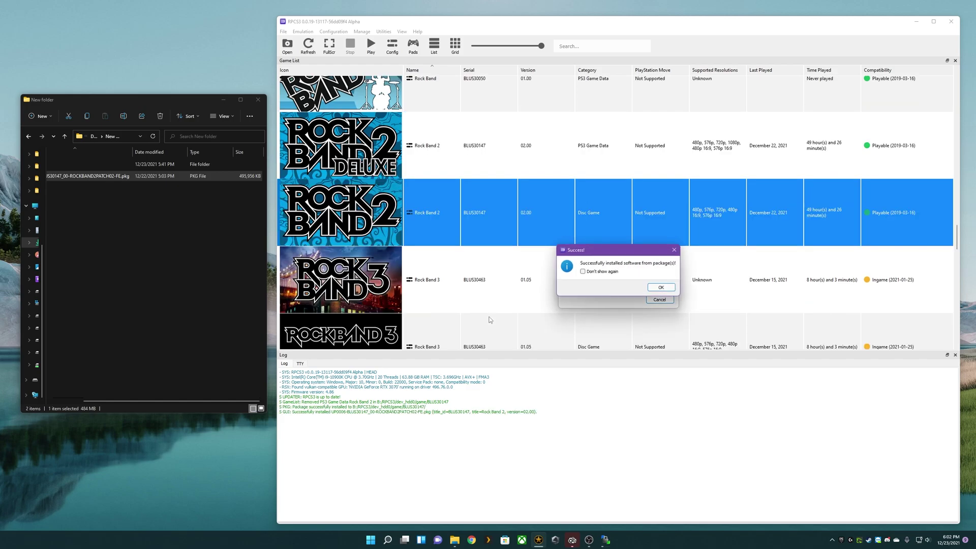
{"action": "left_click", "coordinate": [661, 288]}
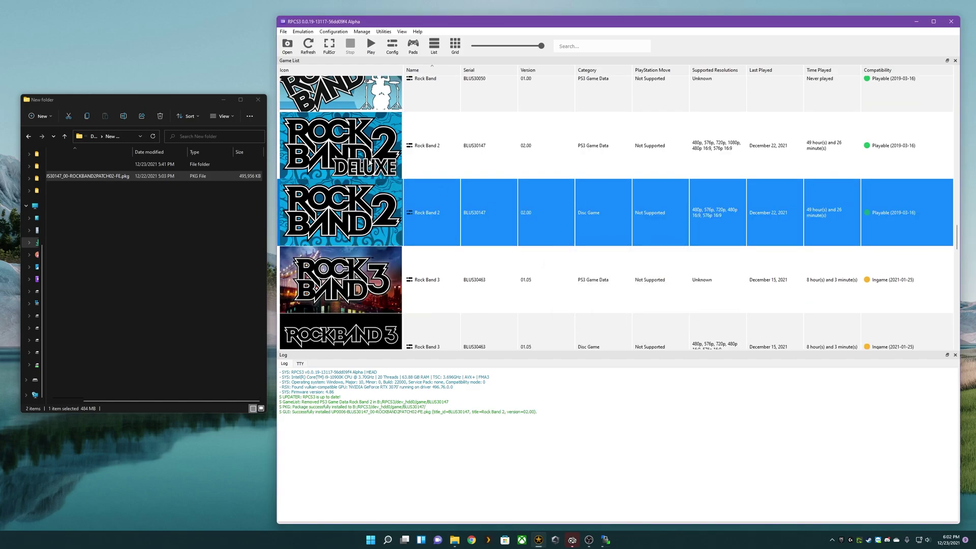
Boot the Rock Band 2 Deluxe entry from the game list and reposition the game window
{"action": "left_click", "coordinate": [363, 154]}
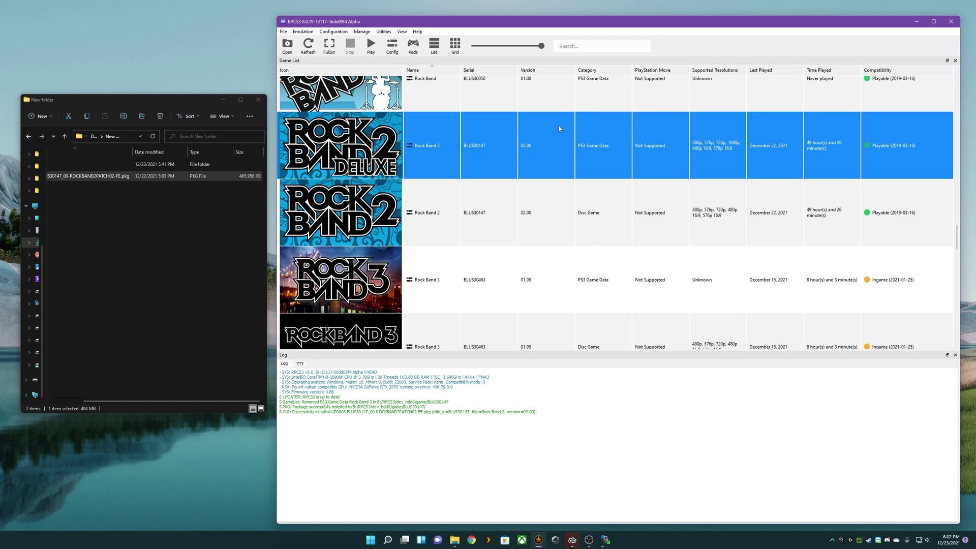
{"action": "double_click", "coordinate": [382, 162]}
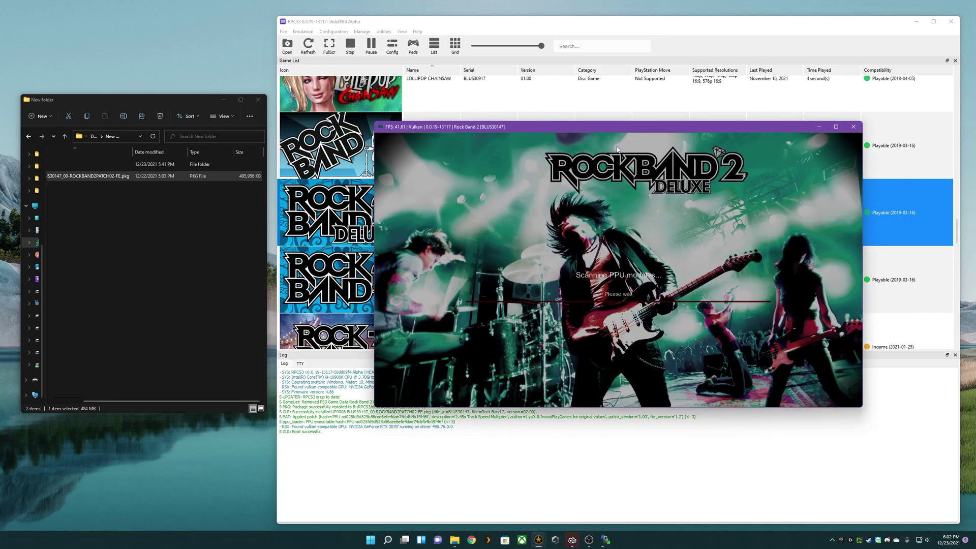
{"action": "left_click_drag", "start_coordinate": [615, 126], "coordinate": [584, 107]}
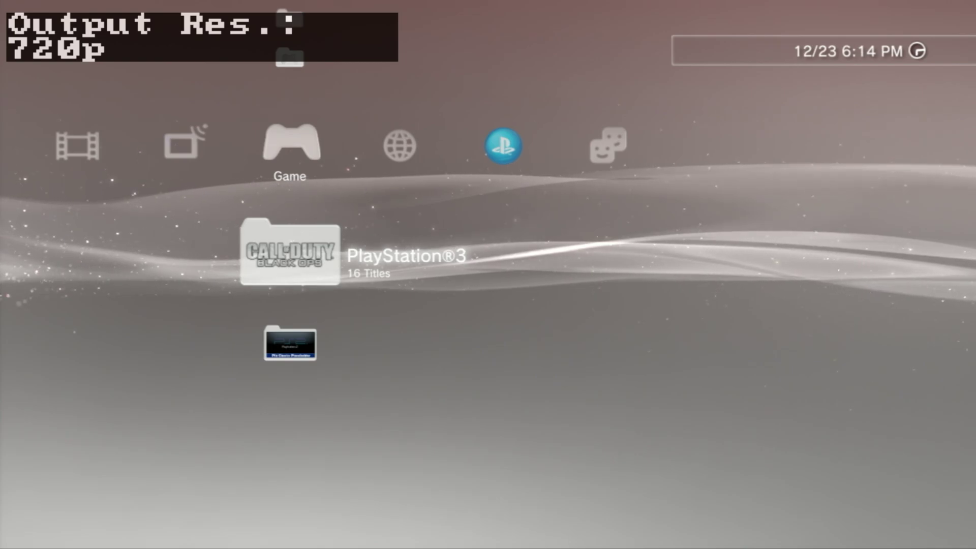
On the PS3, install UP0006-BLUS30147_00-ROCKBAND2PATCH02-FE.pkg from PS3 System Storage with Package Manager
{"action": "key", "text": "Return"}
{"action": "key", "text": "Escape"}
{"action": "key", "text": "Up"}
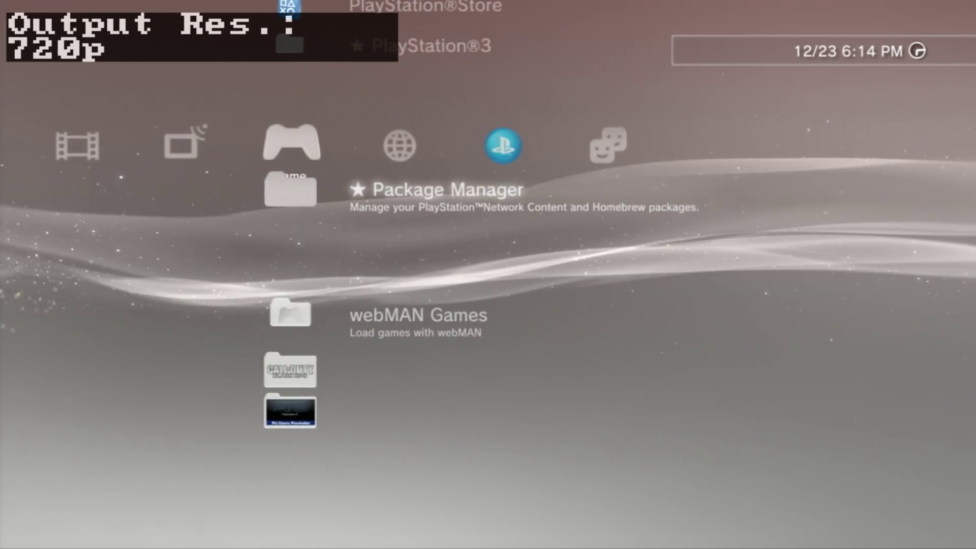
{"action": "key", "text": "Return"}
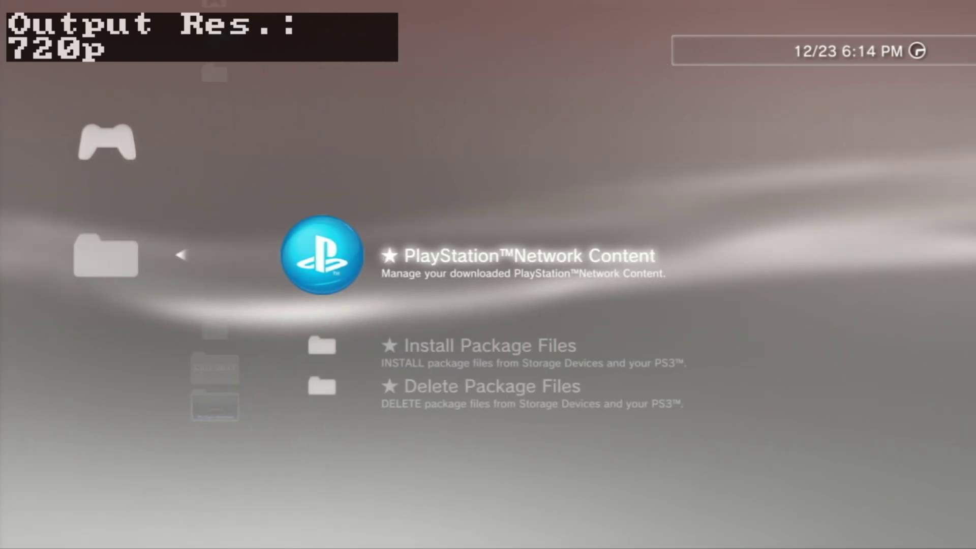
{"action": "key", "text": "Down"}
{"action": "key", "text": "Return"}
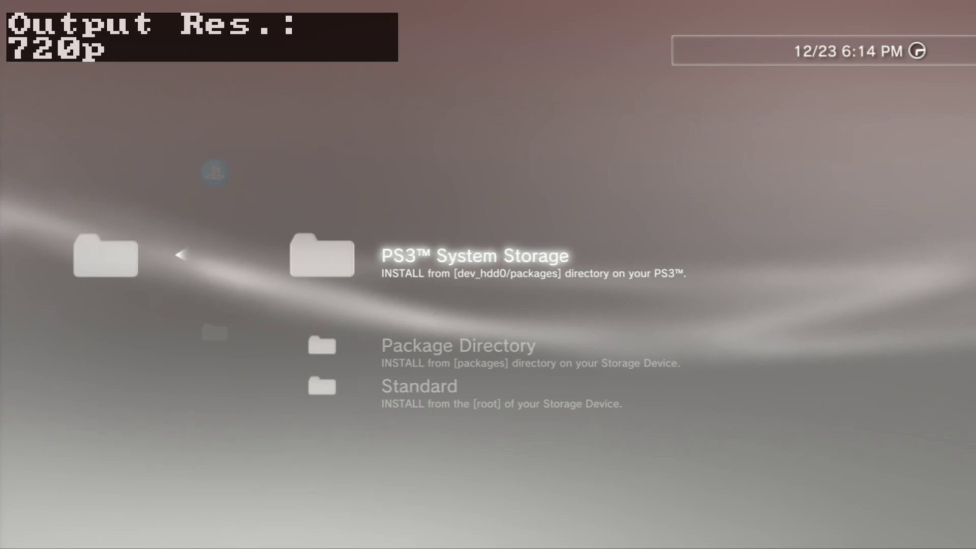
{"action": "key", "text": "Return"}
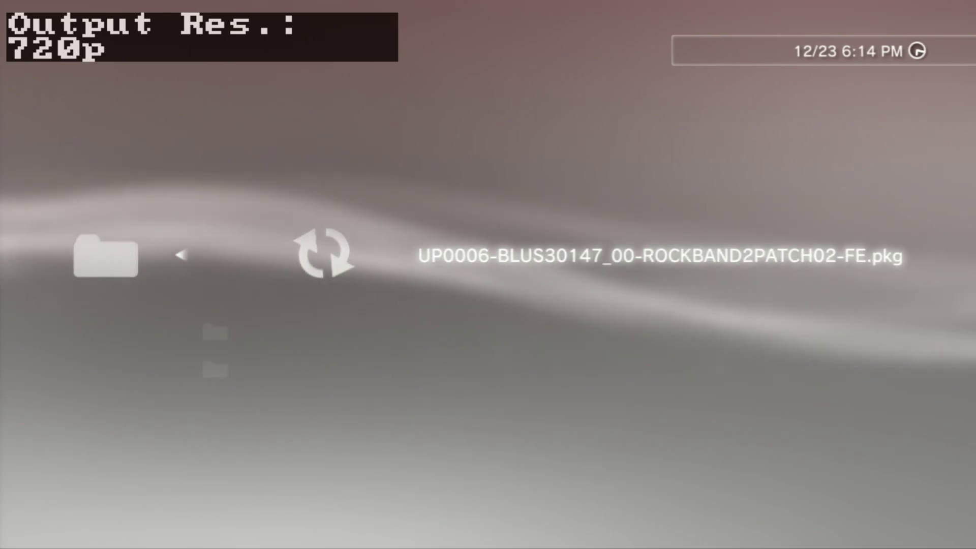
{"action": "key", "text": "Return"}
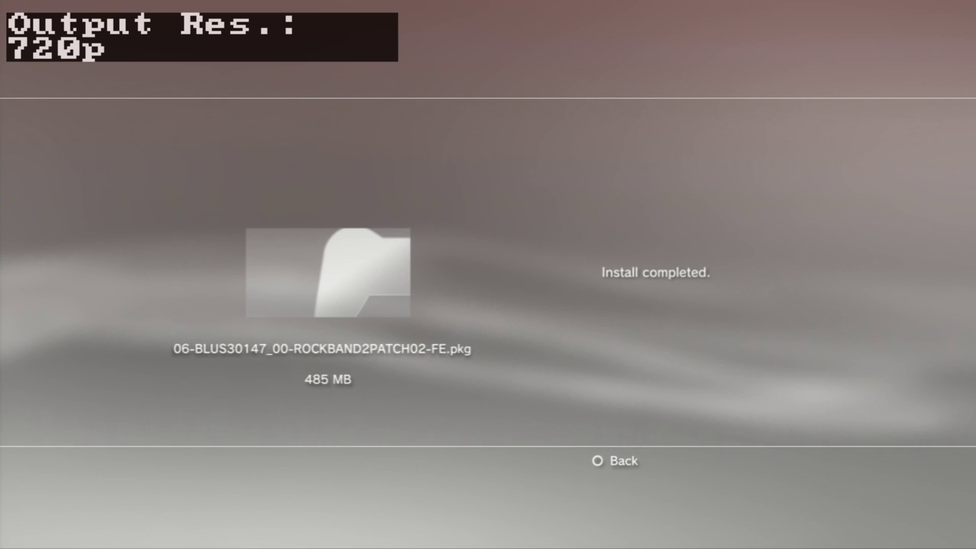
{"action": "key", "text": "Escape"}
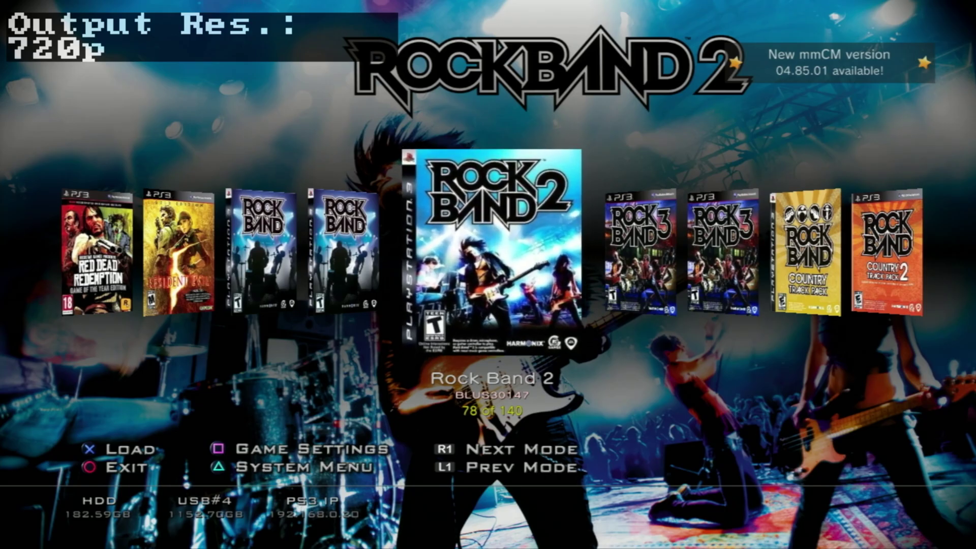
Load Rock Band 2 (BLUS30147) from the PS3 backup manager's game collection
{"action": "key", "text": "Return"}
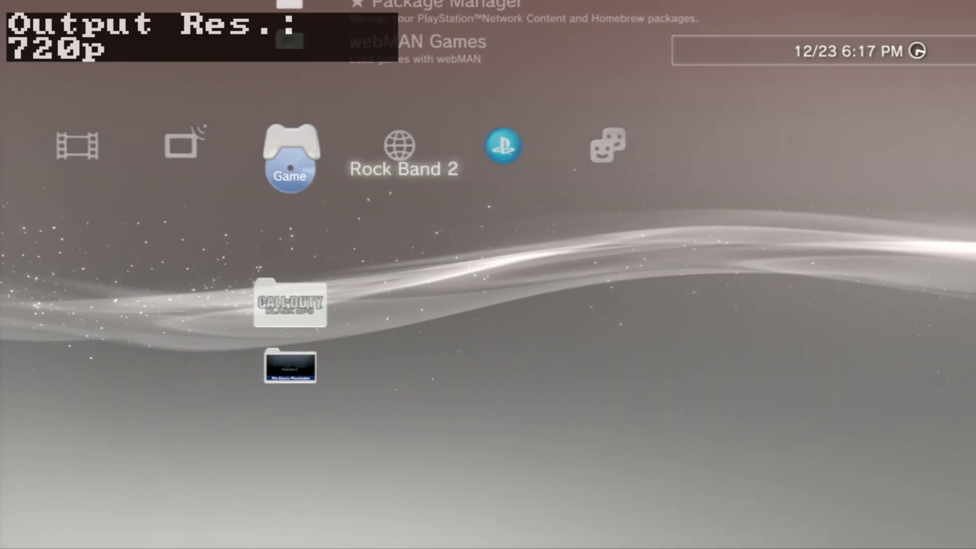